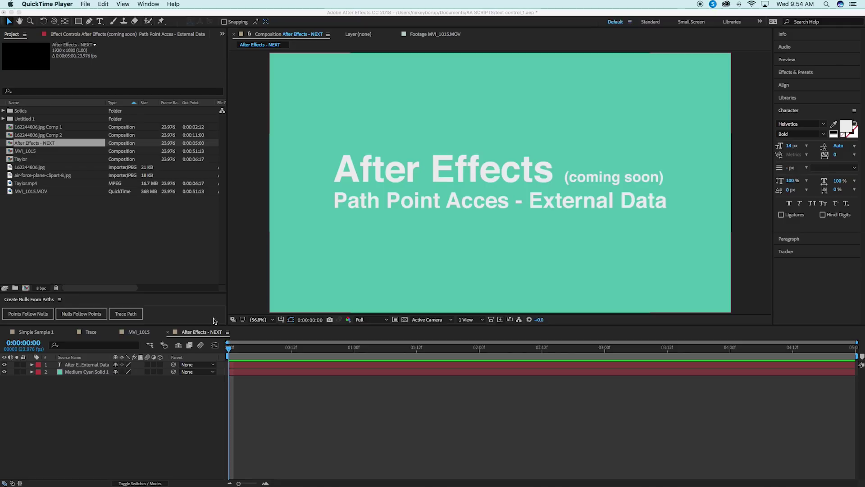
Open the Trace composition, preview the plane's flight from the start, and collapse Null 31.
click(94, 332)
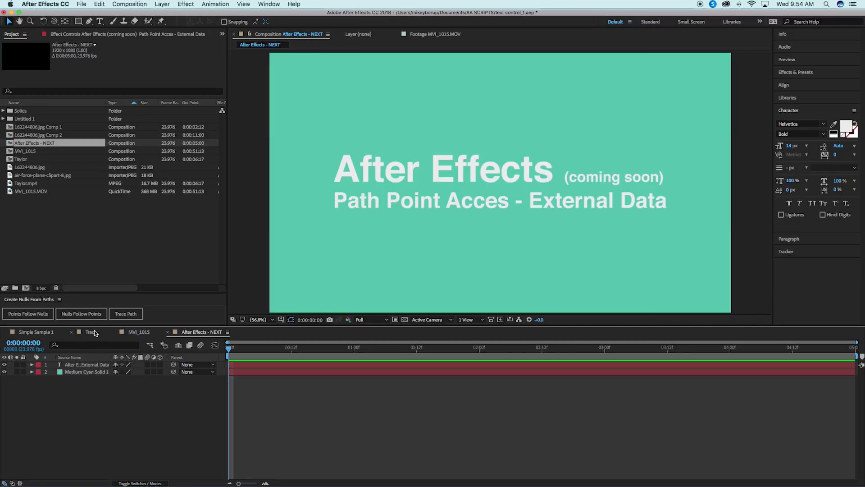
click(92, 336)
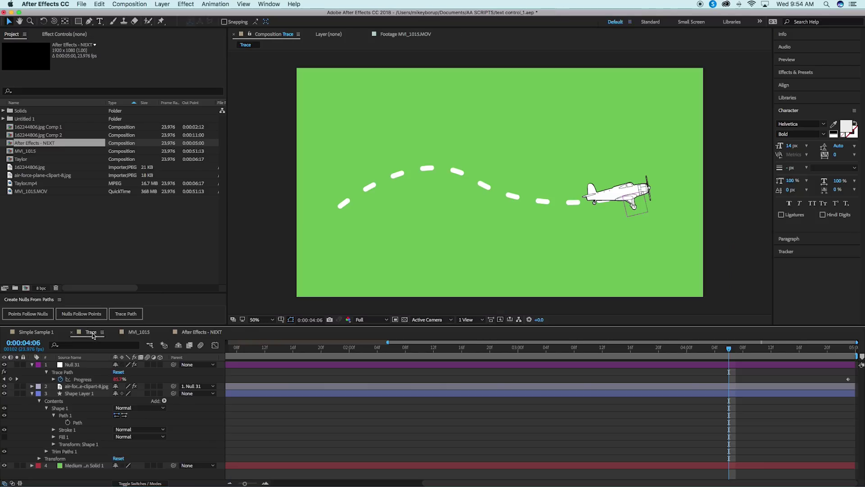
click(254, 348)
key(Home)
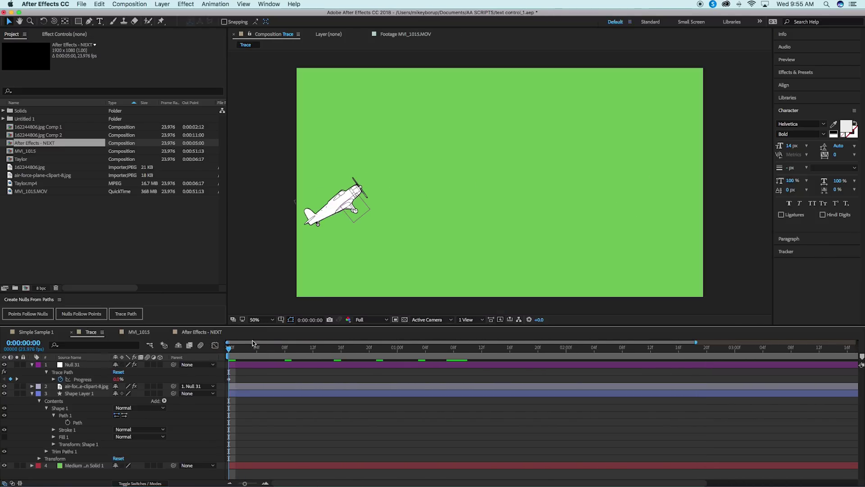
key(space)
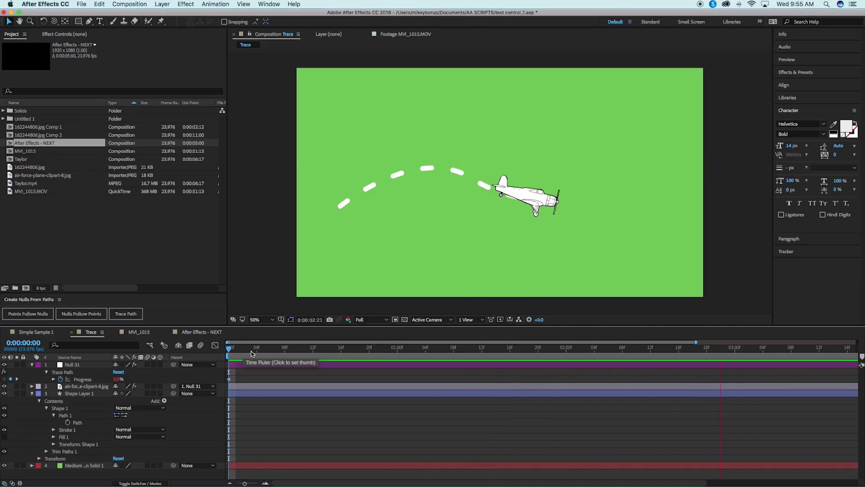
key(space)
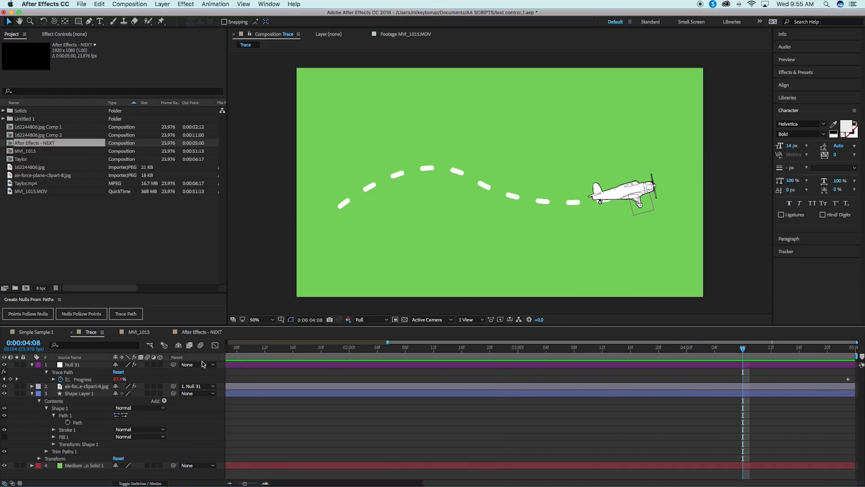
click(32, 364)
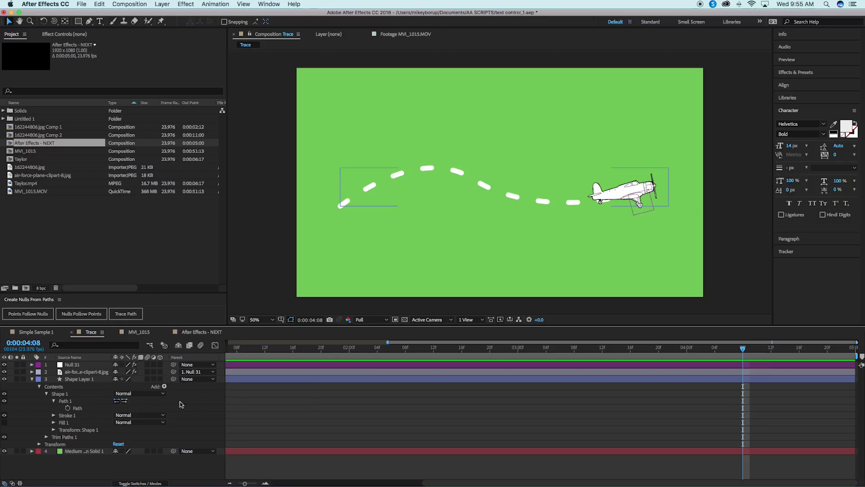
Select Shape Layer 1's flight path, shift it slightly, and drag its middle vertex right and up.
click(79, 408)
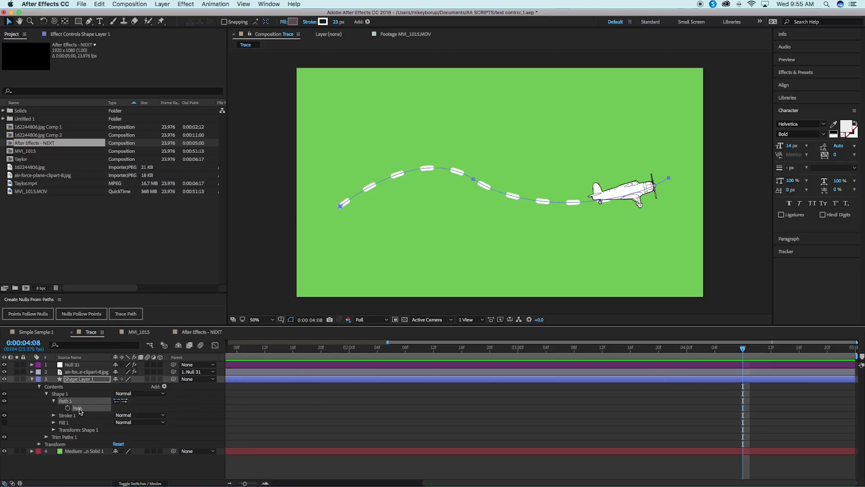
double_click(472, 182)
mouse_move(472, 182)
mouse_down()
mouse_move(477, 202)
mouse_move(577, 239)
mouse_move(540, 158)
mouse_move(451, 140)
mouse_move(417, 188)
mouse_move(560, 110)
mouse_move(533, 112)
mouse_move(431, 174)
mouse_move(610, 255)
mouse_move(517, 91)
mouse_move(461, 170)
mouse_up()
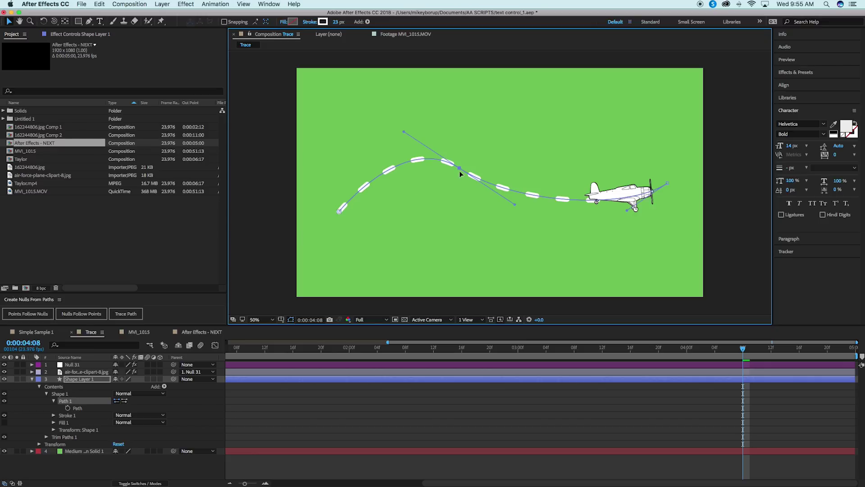
drag(458, 170, 503, 170)
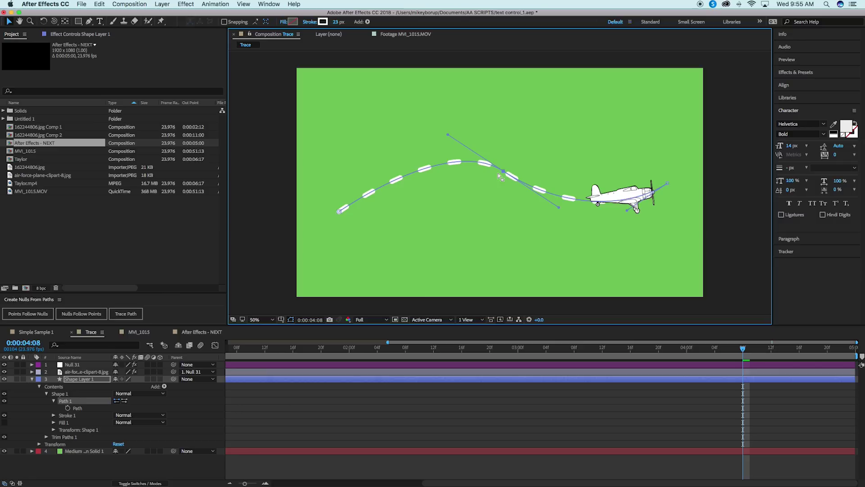
drag(505, 173, 494, 158)
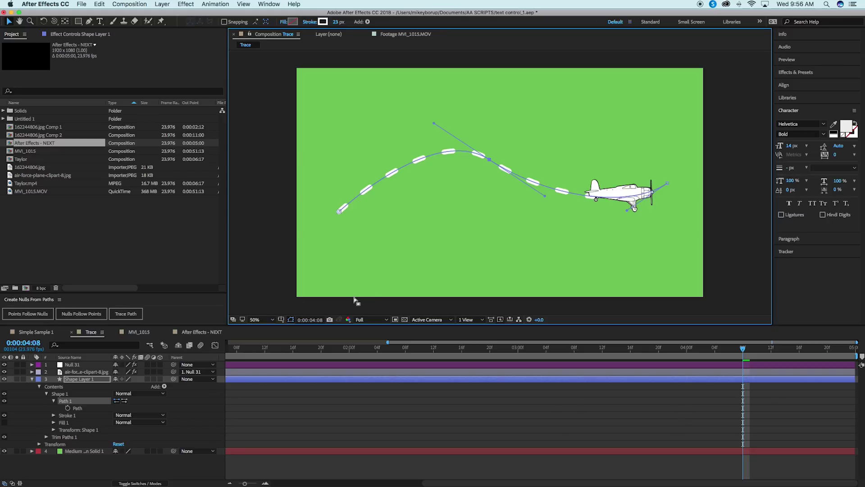
Collapse Shape Layer 1 and hide the plane, null and path layers.
click(32, 379)
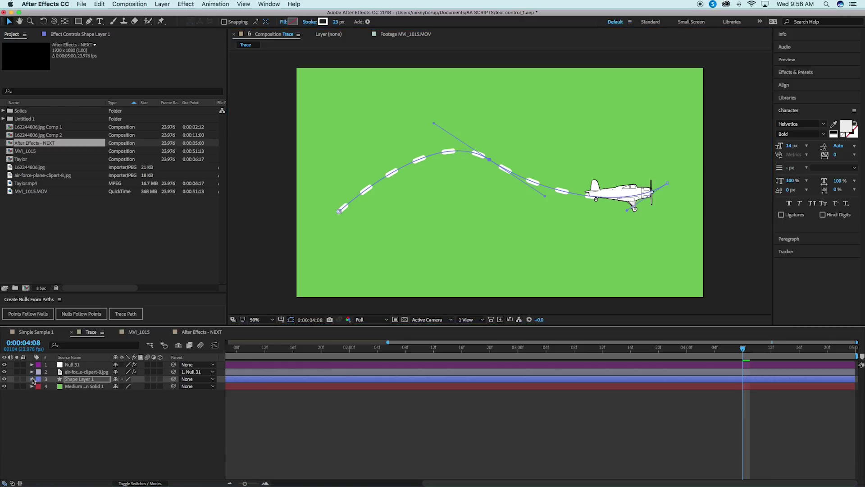
drag(4, 379, 4, 368)
click(207, 432)
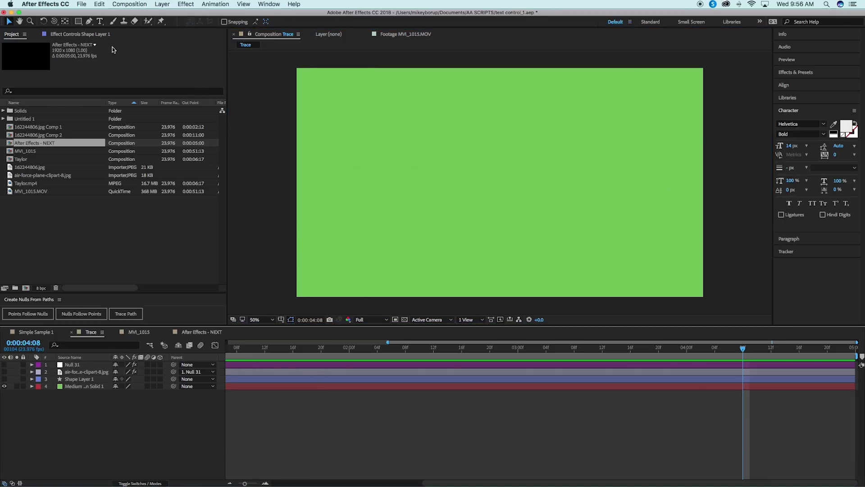
Draw a closed six-point shape with the Pen tool over the green background.
click(89, 23)
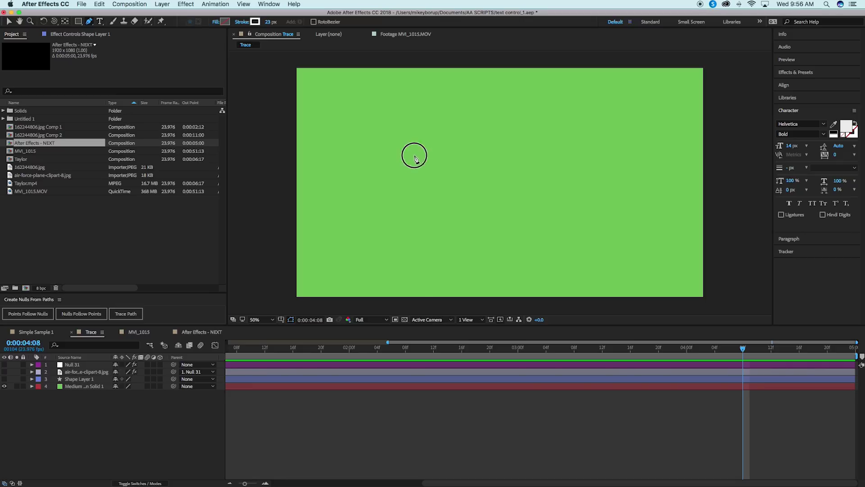
click(415, 155)
click(408, 201)
click(546, 201)
click(545, 139)
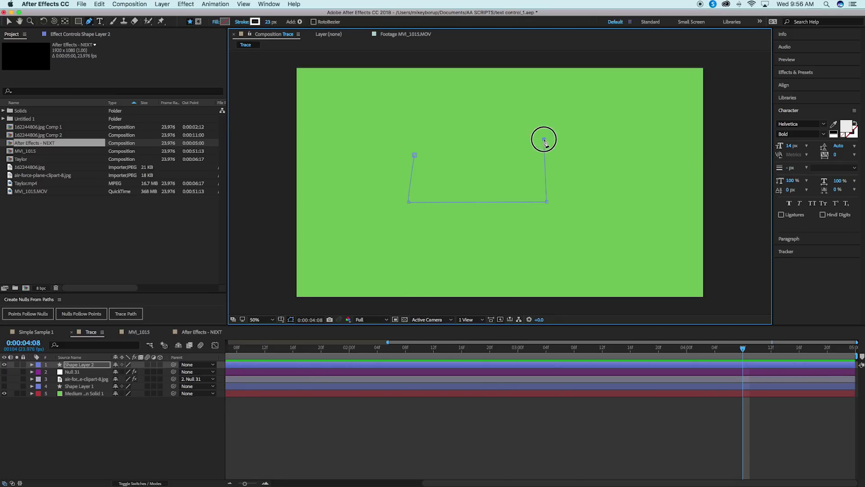
click(439, 113)
click(450, 161)
click(414, 155)
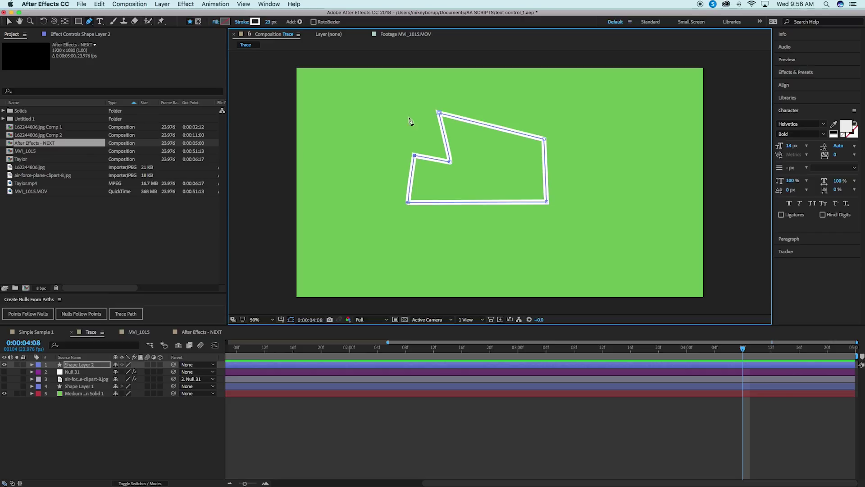
Expand Shape Layer 2 through Contents and Shape 1, then select its Path property.
click(31, 364)
click(40, 372)
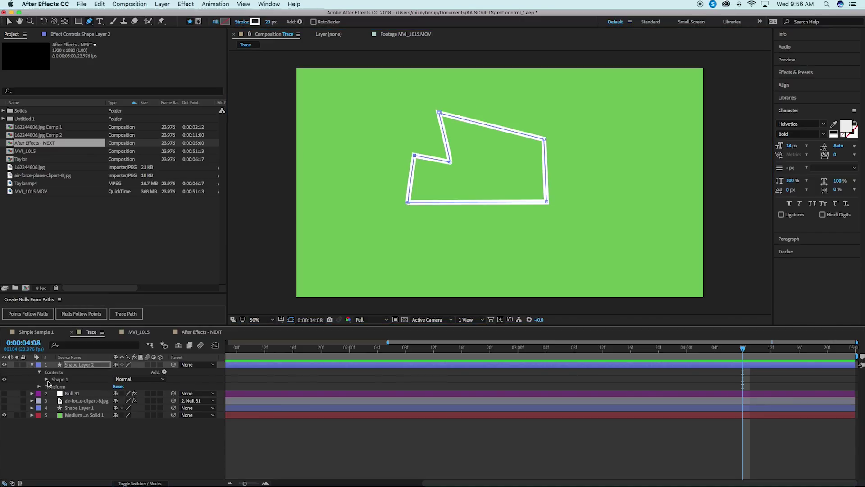
click(47, 379)
click(54, 386)
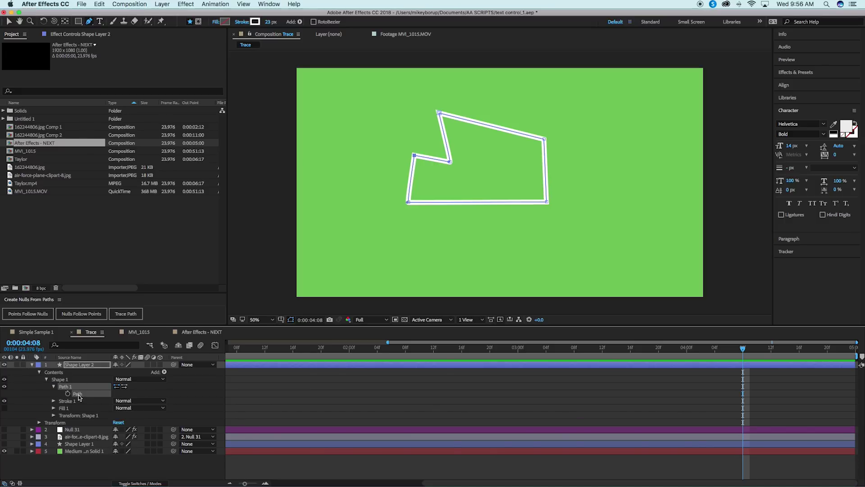
click(88, 395)
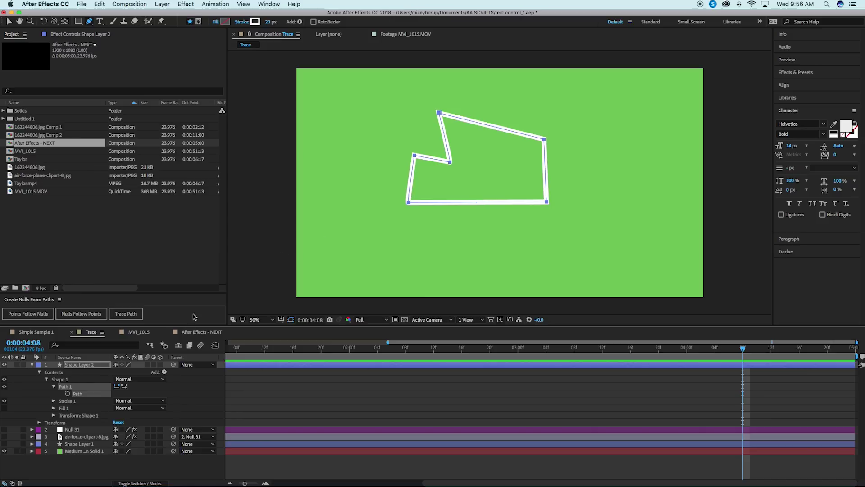
Create Null 50 with Trace Path and scrub its Progress to 100%, then back to 3%.
click(128, 314)
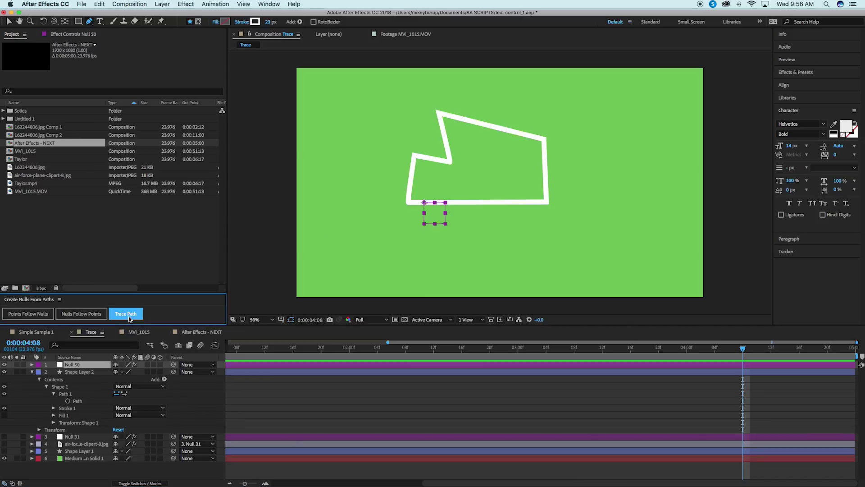
click(85, 371)
click(83, 364)
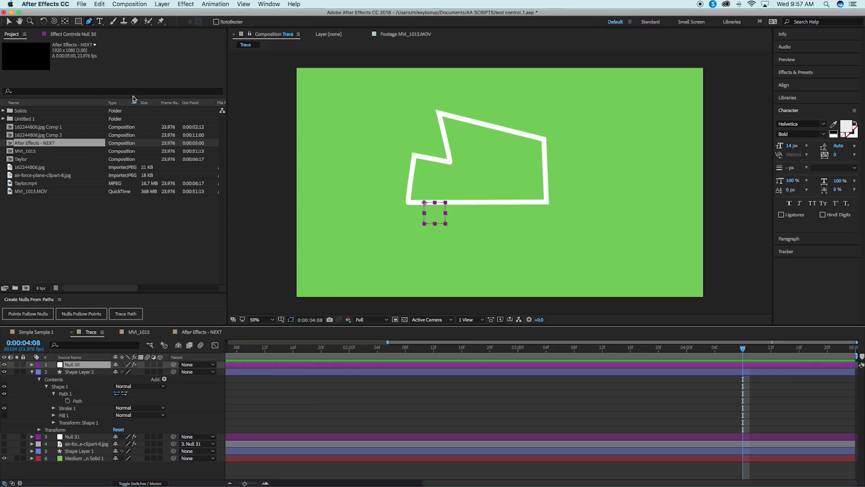
click(70, 34)
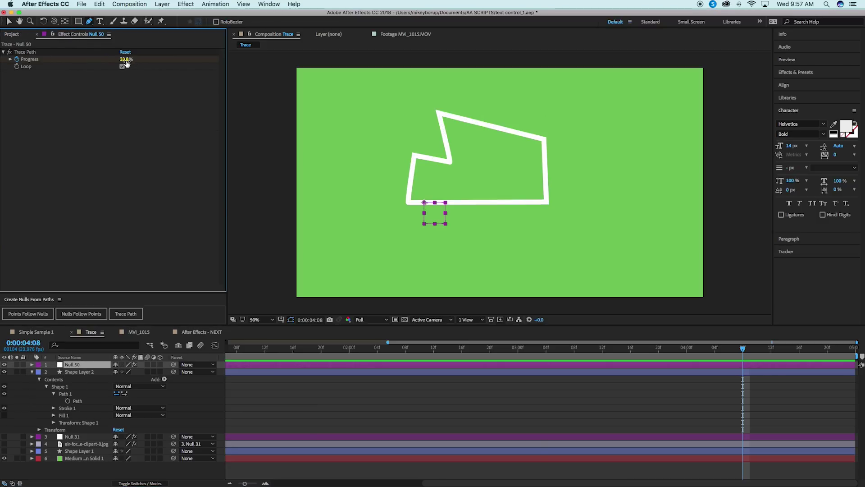
drag(127, 64, 141, 67)
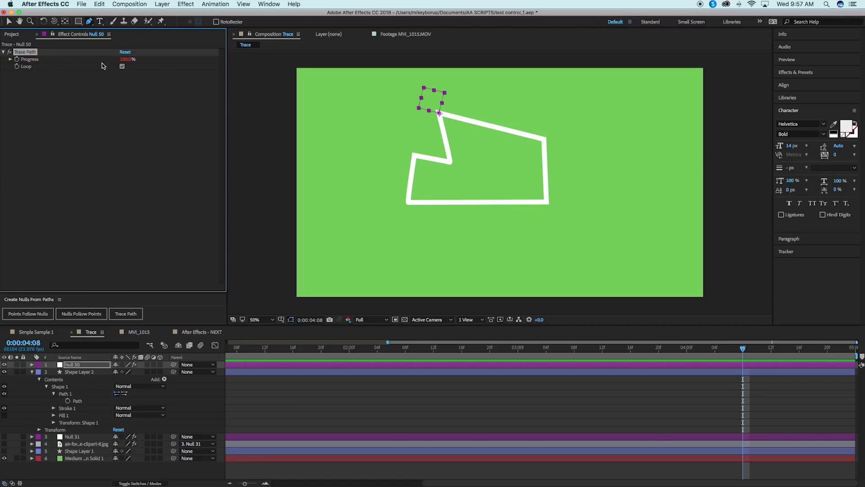
mouse_move(125, 59)
mouse_down()
mouse_move(70, 57)
mouse_move(126, 68)
mouse_move(71, 59)
mouse_move(109, 62)
mouse_up()
click(77, 372)
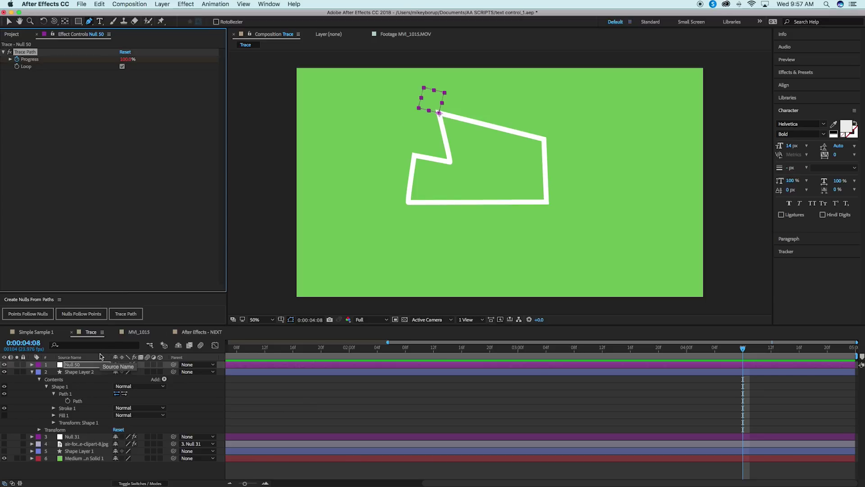
click(32, 372)
click(86, 366)
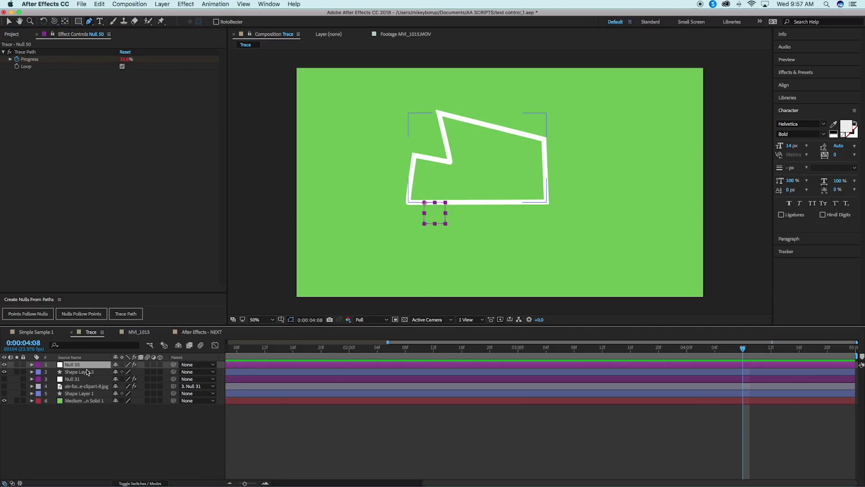
Delete Null 50, then select Shape Layer 2's path and apply Points Follow Nulls.
click(86, 372)
click(83, 365)
key(Delete)
click(78, 366)
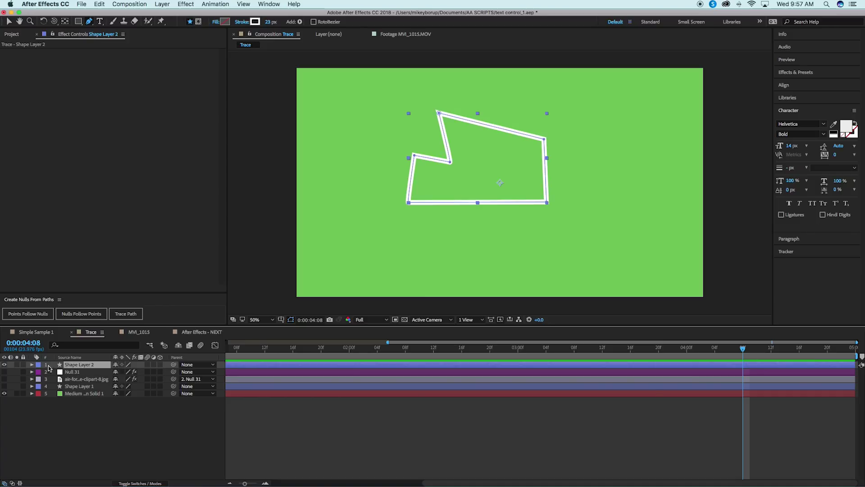
click(32, 366)
click(66, 388)
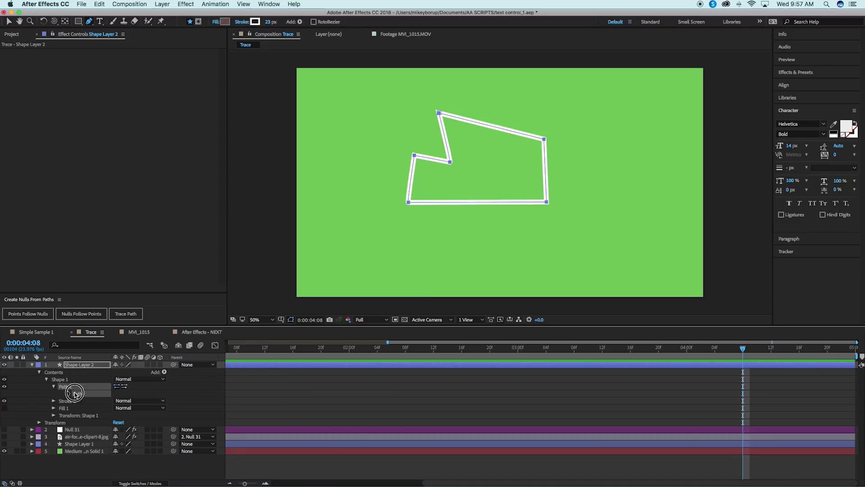
click(26, 315)
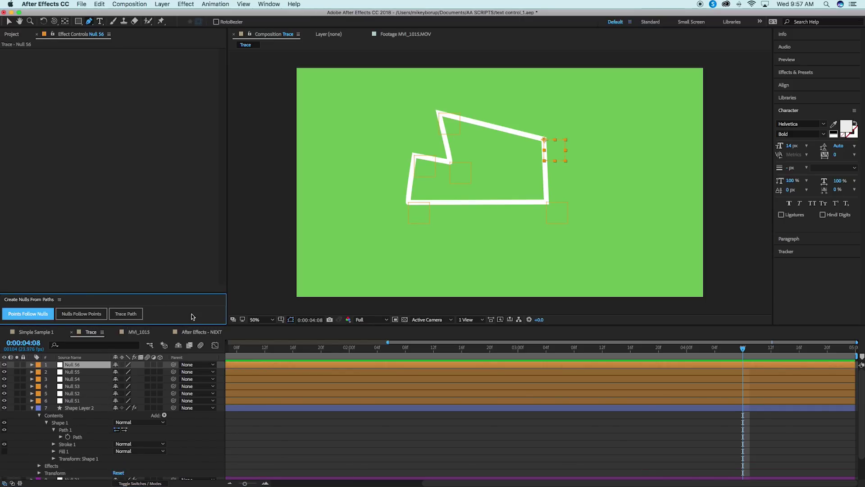
Drag the vertex nulls in the viewer to reshape the polygon, denting its bottom edge inward.
click(92, 372)
key(v)
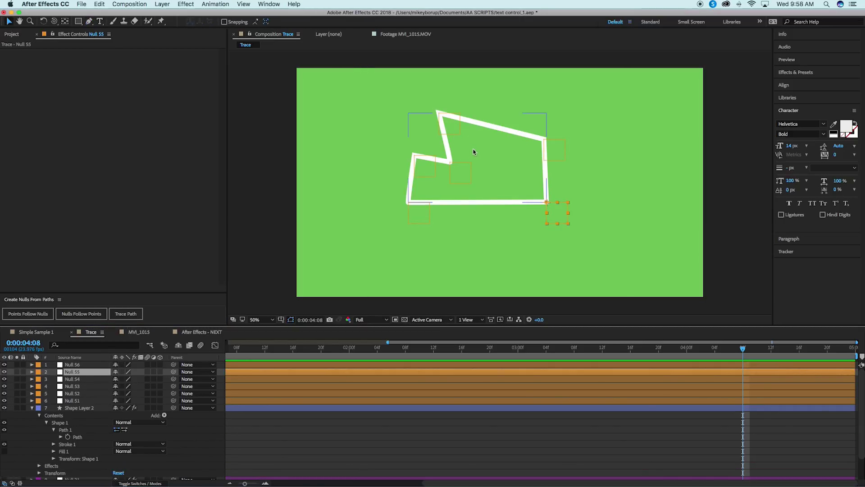
click(457, 133)
drag(458, 134, 502, 125)
drag(467, 175, 430, 113)
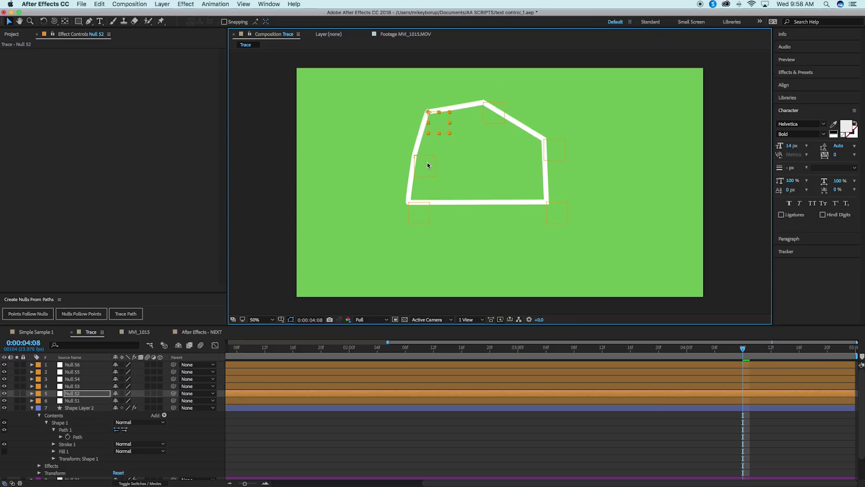
click(408, 163)
drag(408, 164, 377, 160)
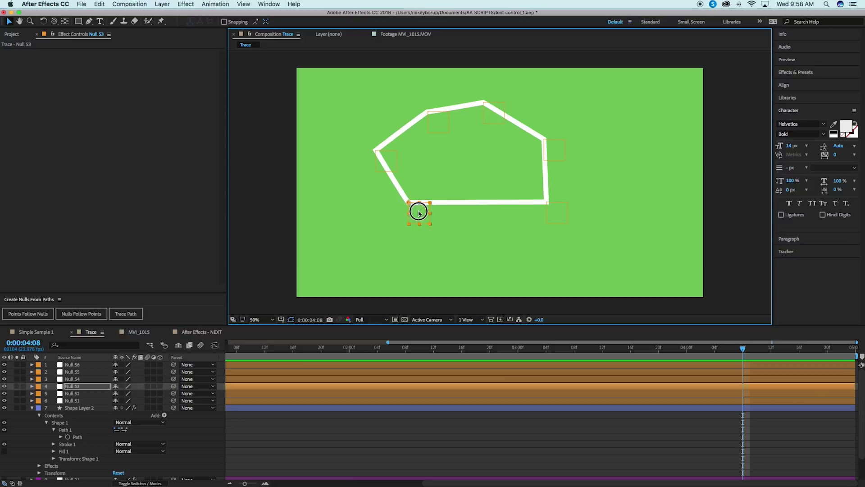
drag(417, 209, 463, 245)
drag(552, 212, 579, 229)
drag(551, 151, 600, 144)
drag(492, 112, 530, 101)
drag(437, 120, 407, 105)
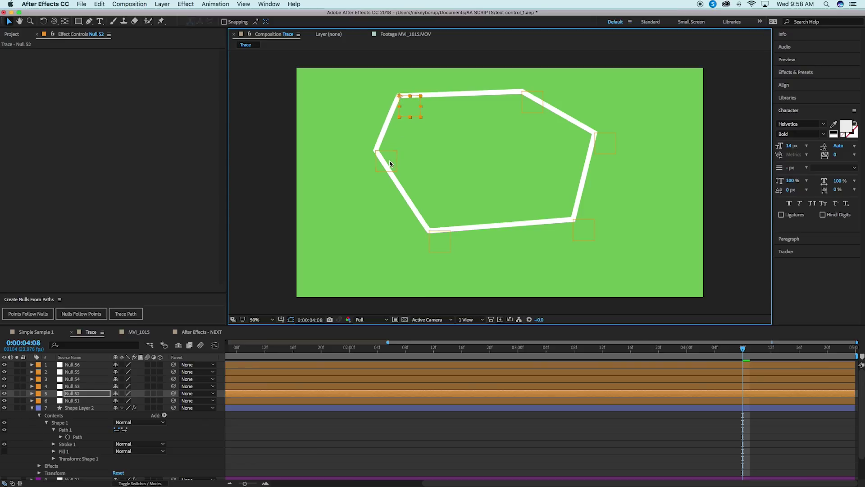
drag(390, 162, 377, 214)
drag(444, 239, 477, 185)
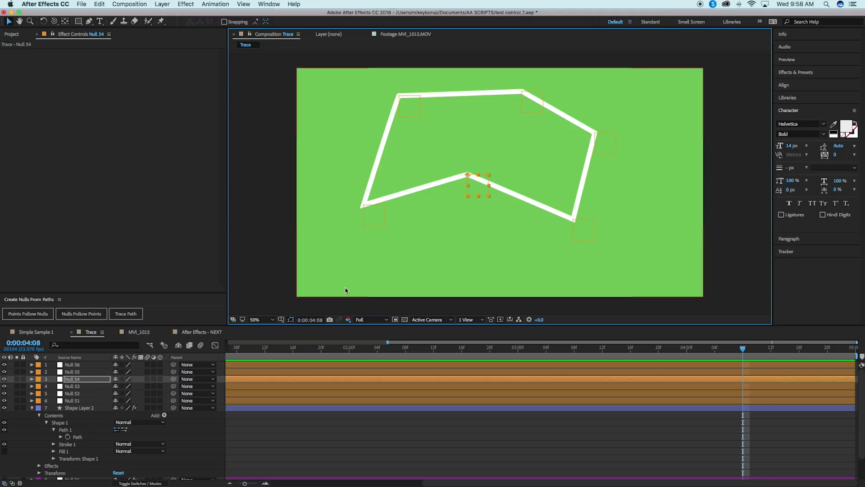
Switch to the MVI_1015 composition and collapse the Puppet, Fast Blur and Levels effects.
click(137, 332)
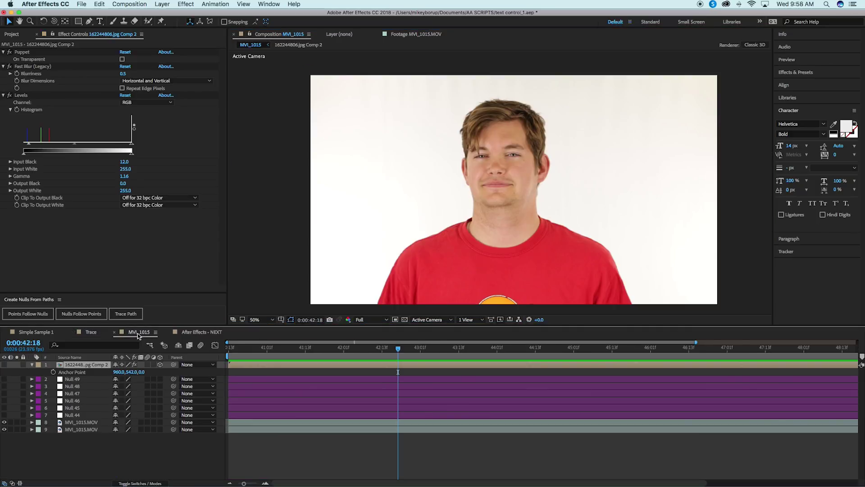
click(4, 52)
click(4, 59)
click(4, 66)
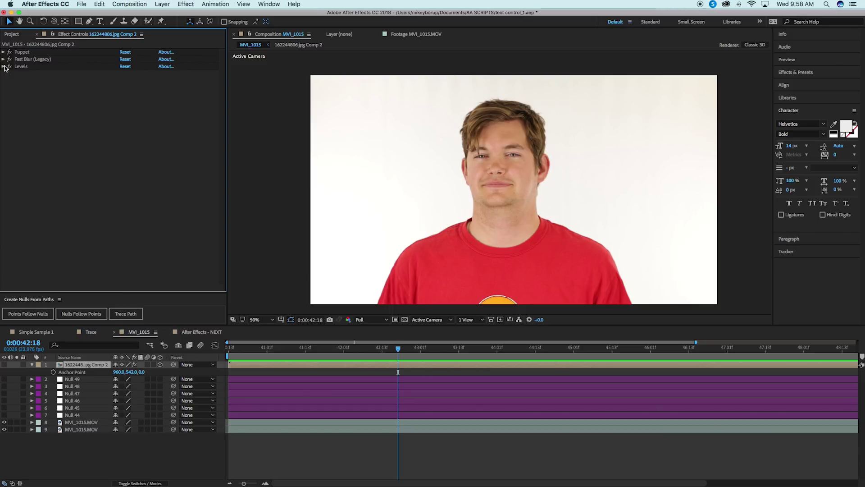
Turn on the mustache layer and preview it following the face from the start.
click(289, 356)
key(Home)
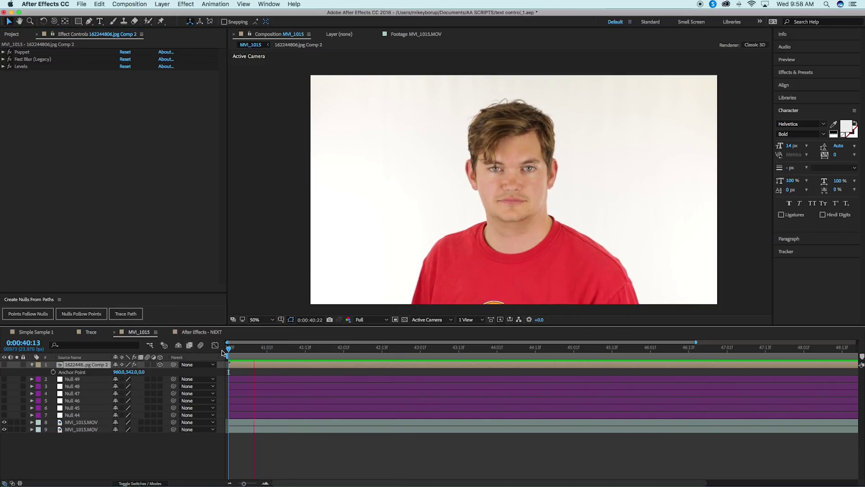
key(space)
key(space)
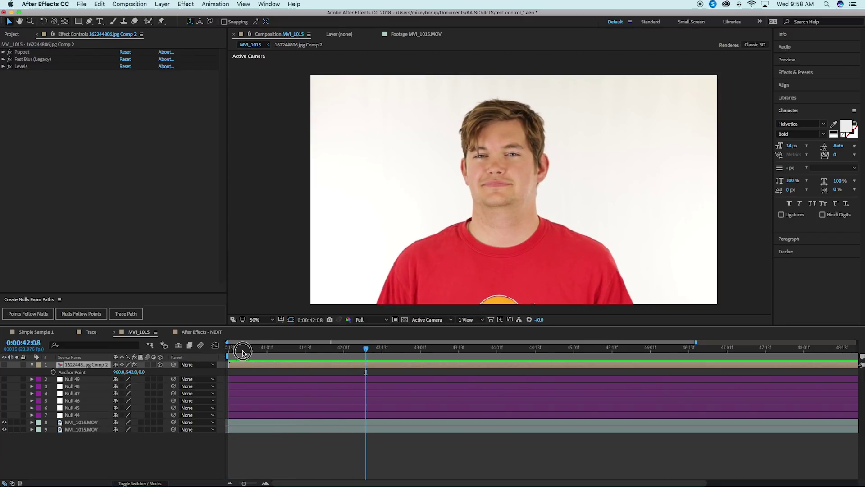
drag(244, 352, 229, 349)
click(6, 364)
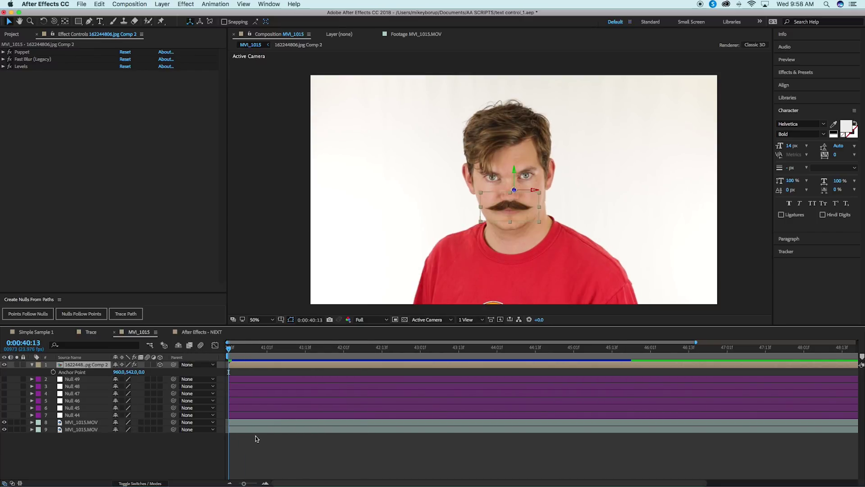
key(space)
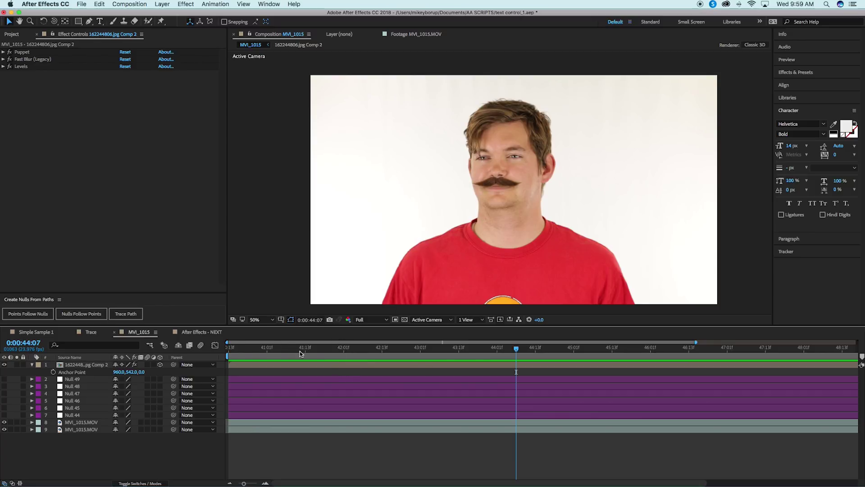
Hide the mustache layer, select the MVI_1015.MOV layer, and zoom in on the mouth.
click(228, 350)
click(81, 422)
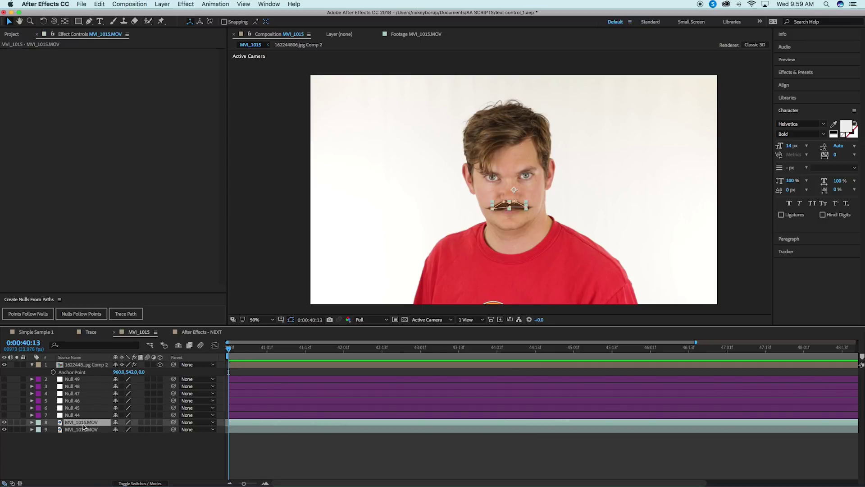
click(5, 365)
scroll(530, 203, up, 2)
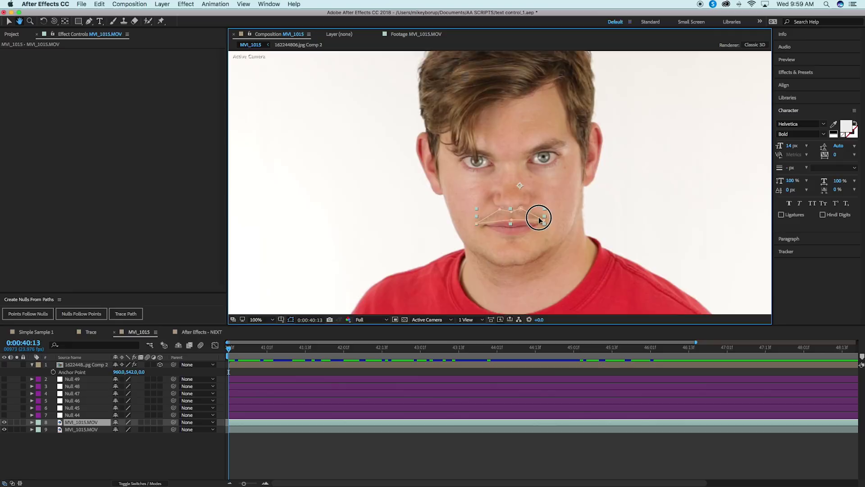
drag(539, 220, 532, 201)
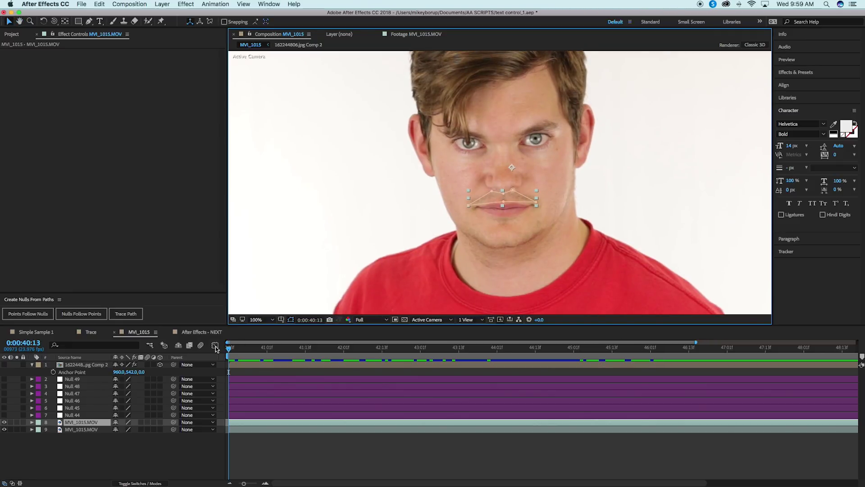
Show Null 44–49 and scale all six nulls from 9% to 22%.
drag(4, 379, 5, 415)
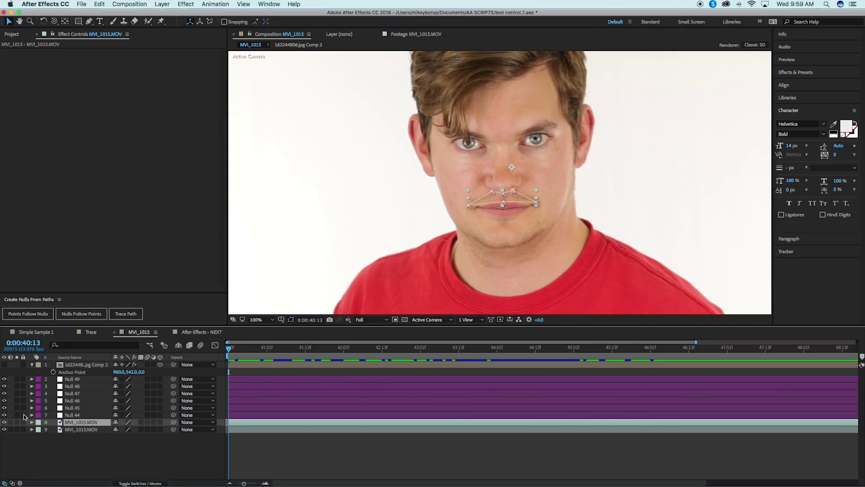
scroll(508, 225, up, 3)
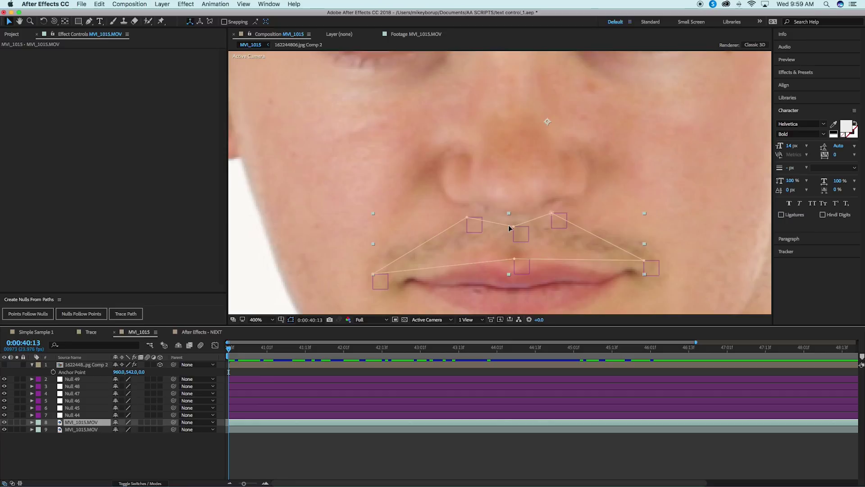
scroll(509, 225, down, 1)
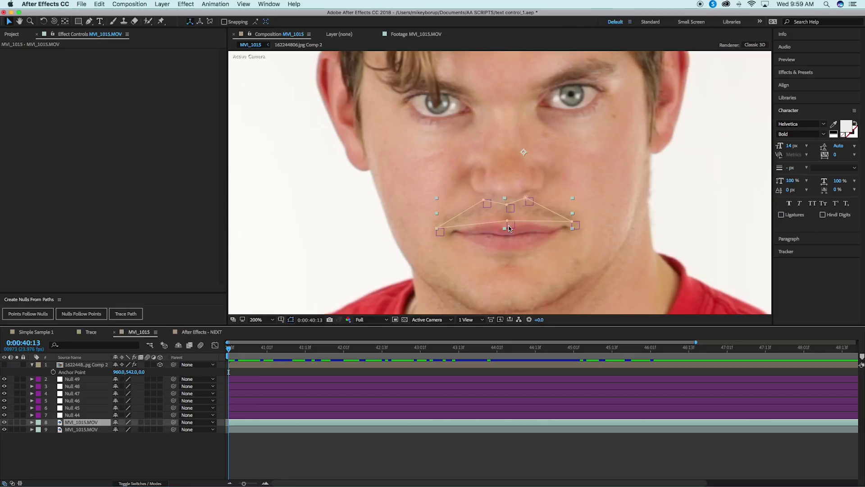
click(72, 379)
shift+click(75, 414)
key(s)
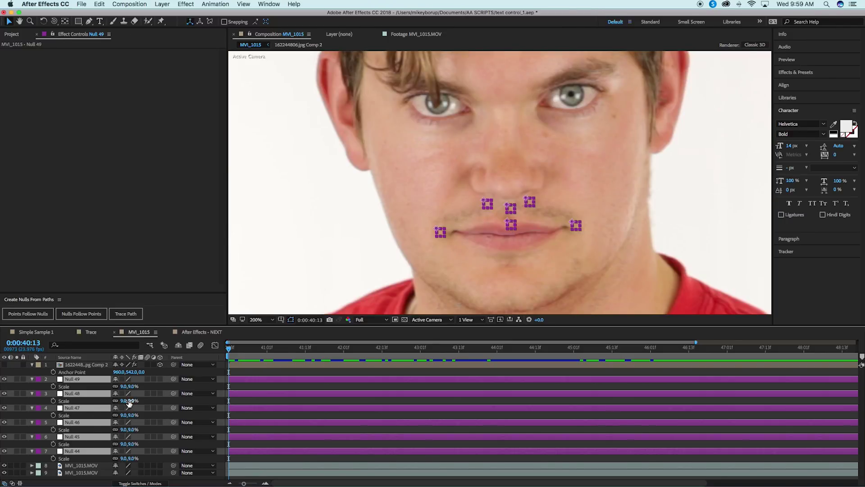
drag(129, 402, 135, 402)
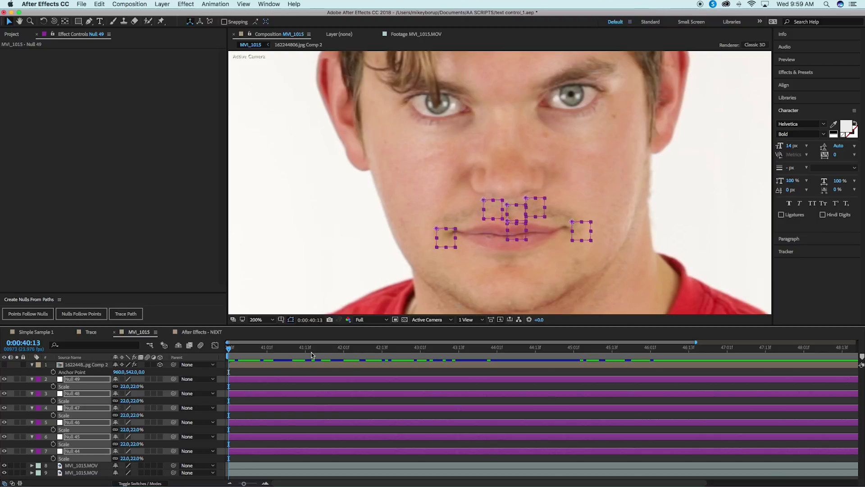
Scrub and play the clip to check the nulls' tracking, then collapse and hide them.
drag(312, 354, 251, 349)
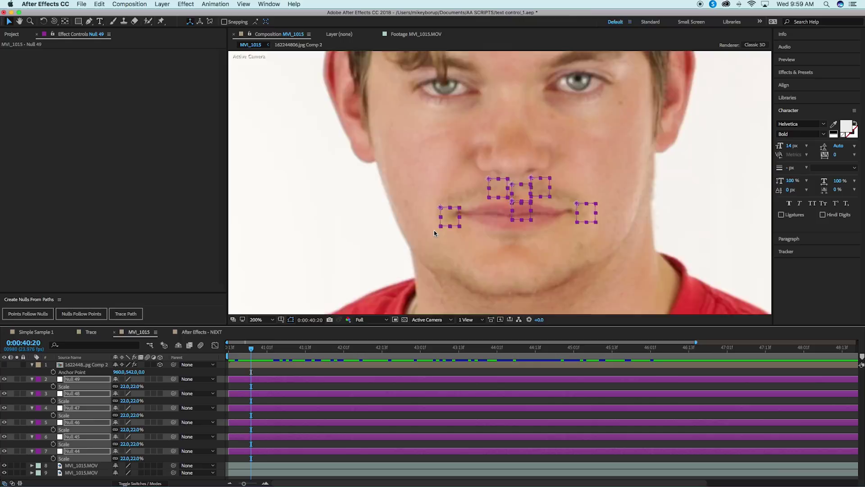
key(comma)
key(space)
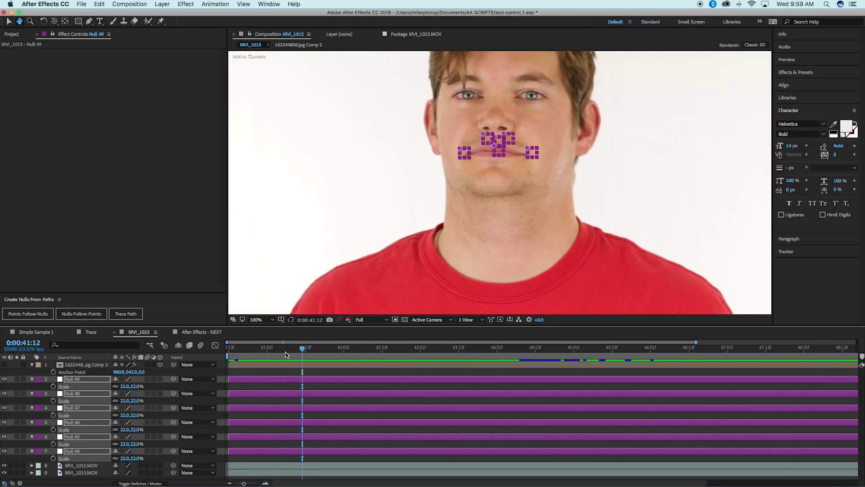
drag(285, 351, 255, 342)
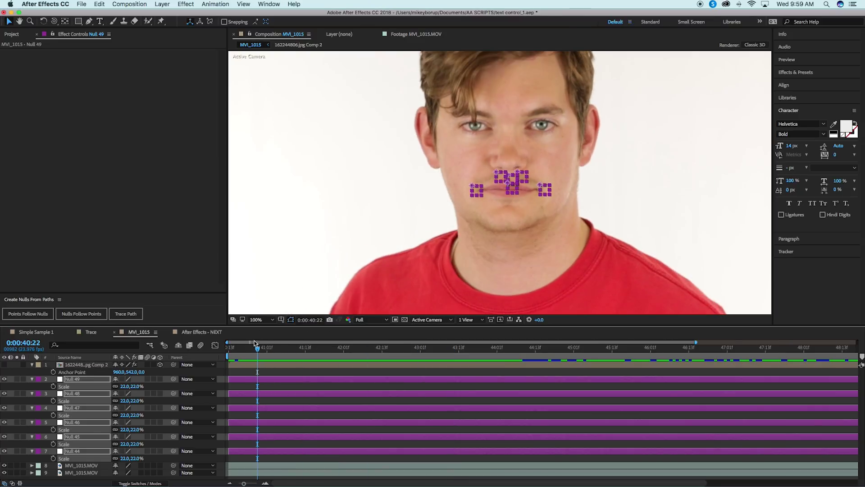
click(31, 379)
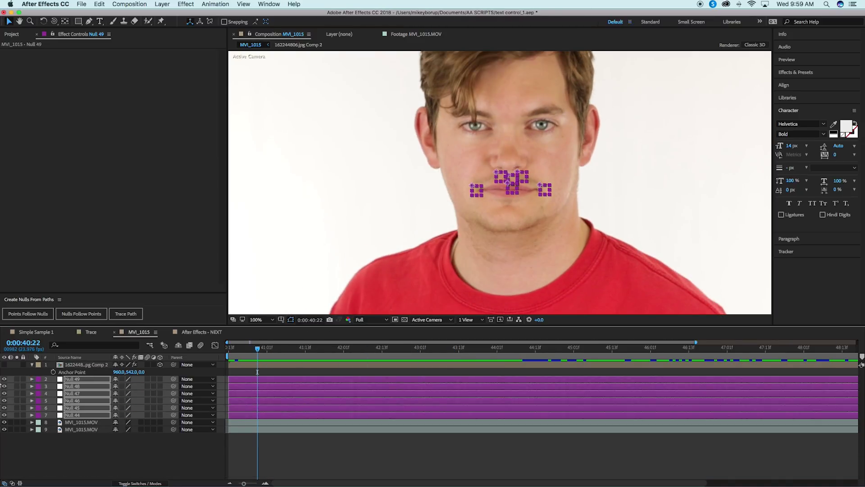
drag(5, 380, 5, 415)
Re-enable the mustache layer, preview it tracking the face, and zoom the viewer out to 50%.
click(71, 449)
key(Home)
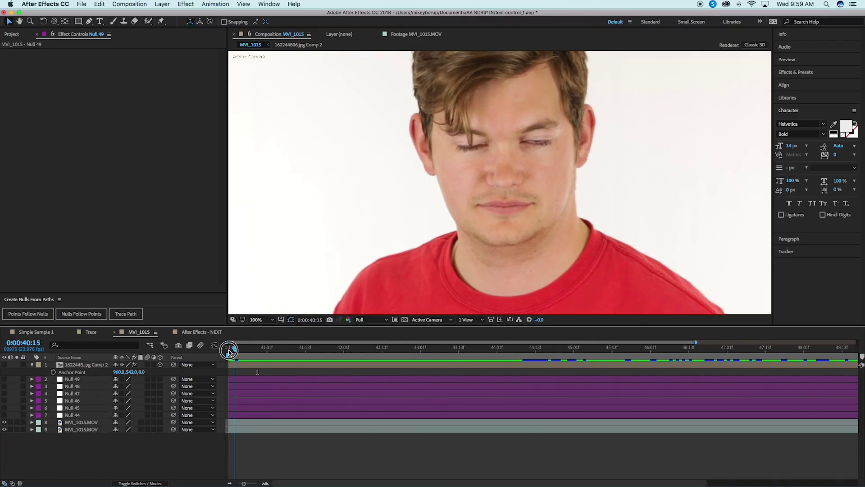
click(4, 365)
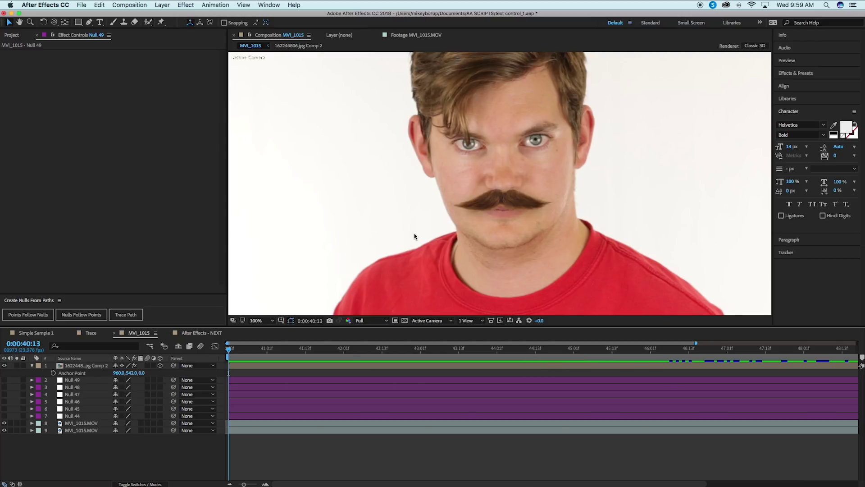
key(space)
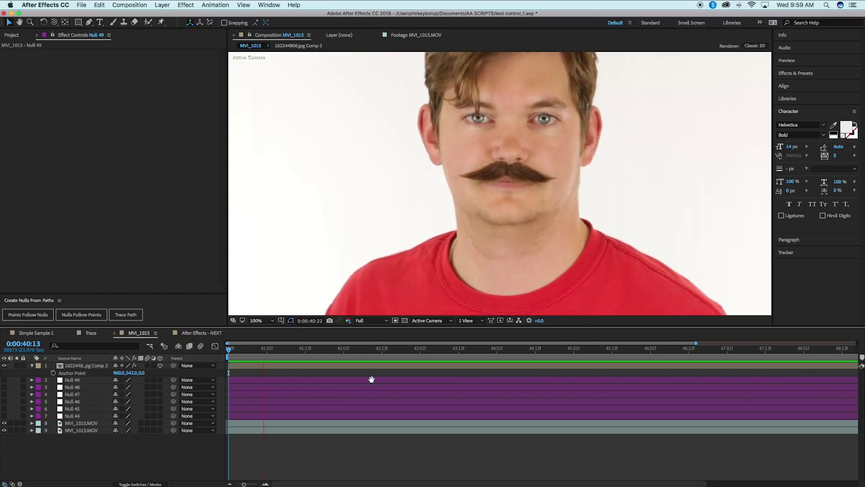
key(space)
key(comma)
key(comma)
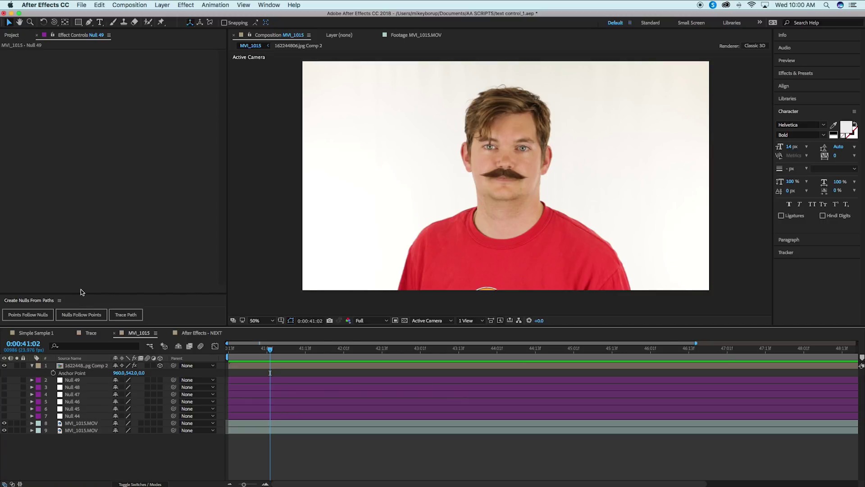
Switch to Simple Sample 1 and select the Line Graphs 2.0 layer to show its 20 inputs.
click(37, 334)
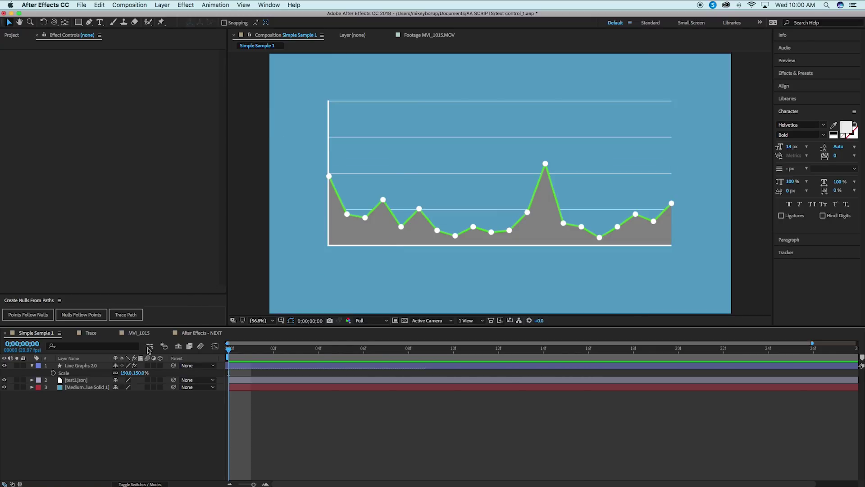
click(88, 366)
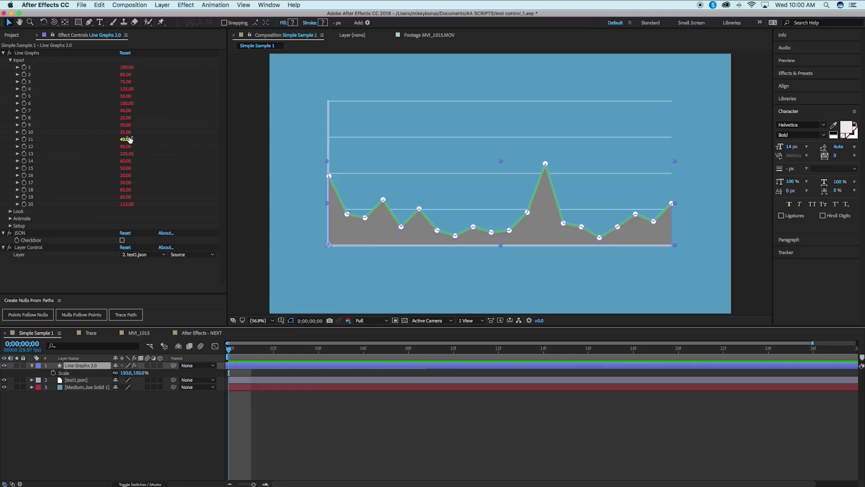
Raise the first input value, then expand the Animate group and scrub the Rise value.
click(126, 68)
mouse_move(126, 71)
mouse_down()
mouse_move(118, 70)
mouse_move(137, 73)
mouse_move(122, 72)
mouse_move(131, 85)
mouse_up()
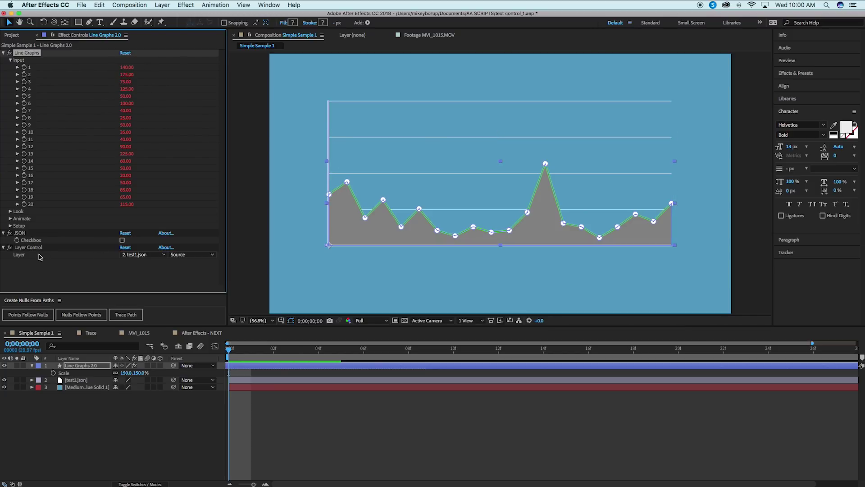
click(10, 218)
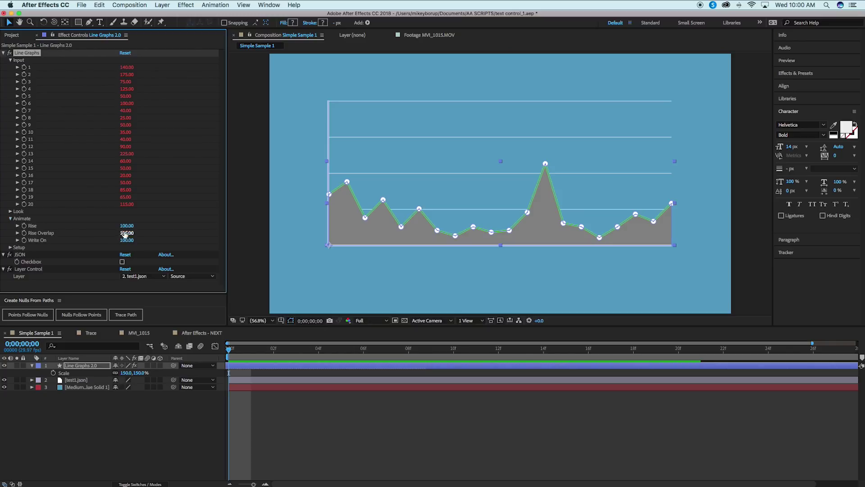
mouse_move(127, 226)
mouse_down()
mouse_move(65, 226)
mouse_move(127, 228)
mouse_move(119, 241)
mouse_move(87, 239)
mouse_move(135, 247)
mouse_move(139, 227)
mouse_move(116, 225)
mouse_move(140, 228)
mouse_up()
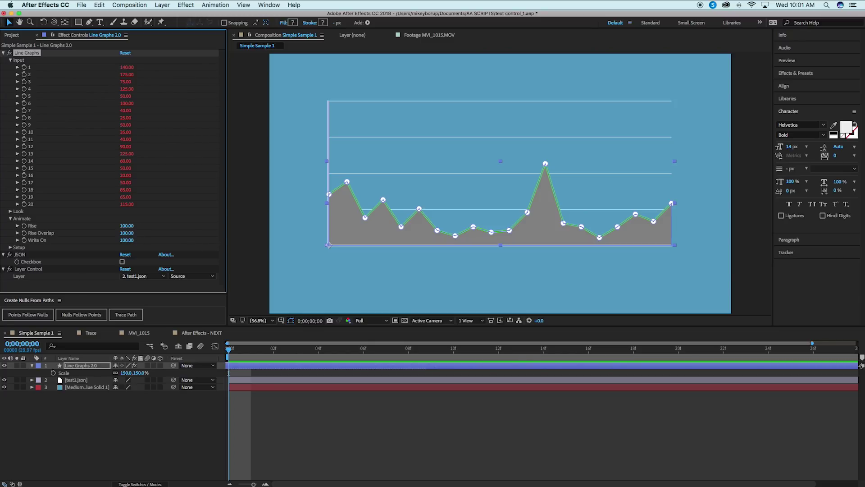
drag(441, 61, 339, 22)
drag(426, 476, 374, 394)
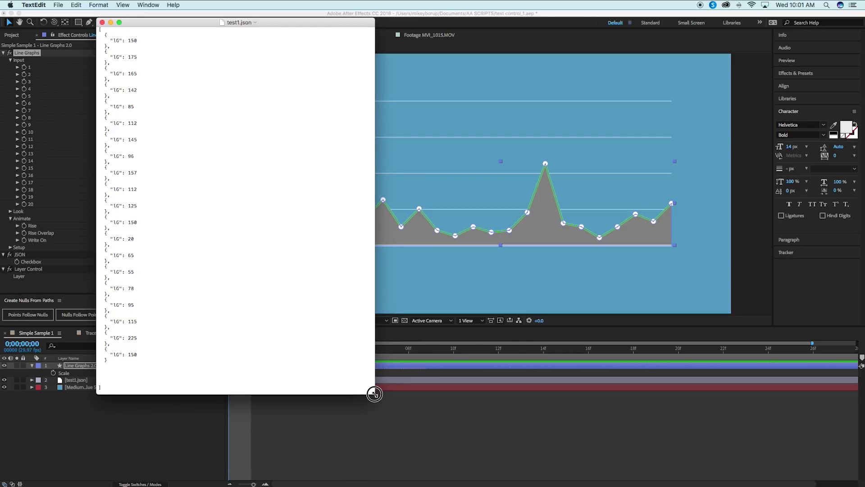
drag(199, 23, 506, 117)
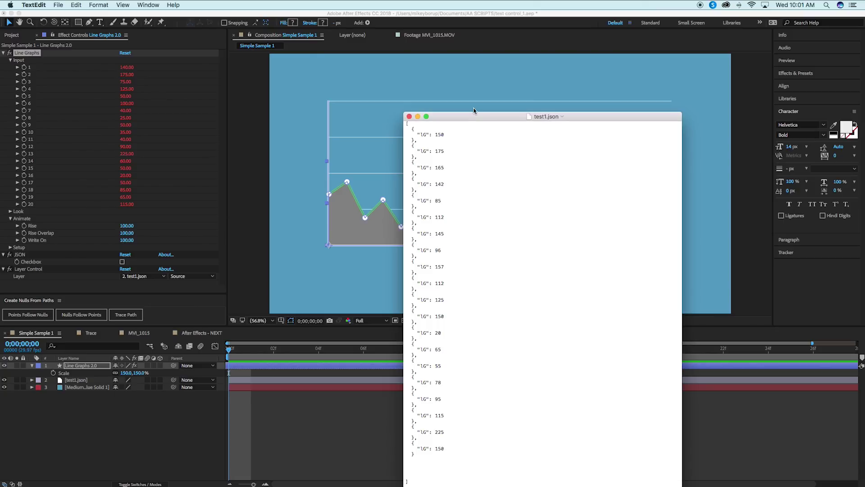
drag(478, 117, 652, 91)
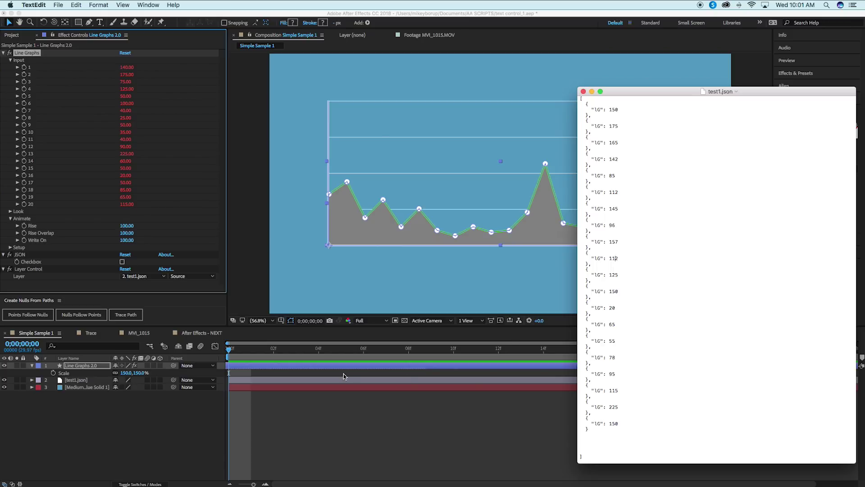
click(351, 439)
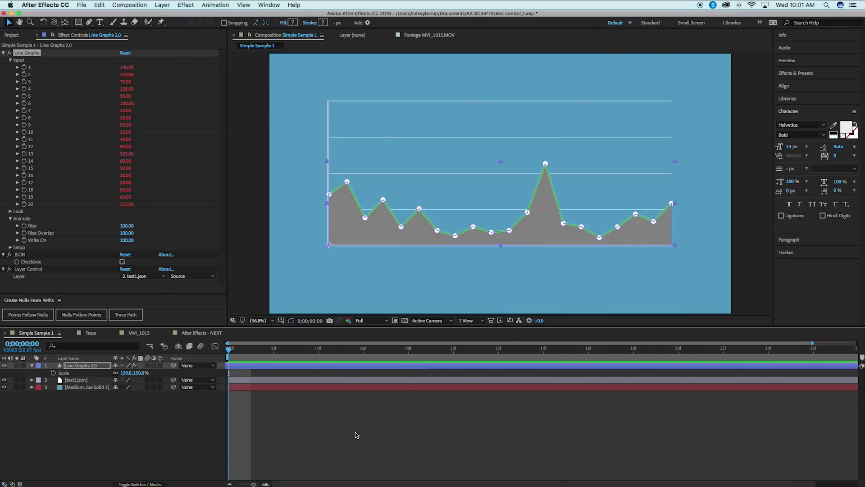
Reselect the Line Graphs 2.0 layer and enable its JSON checkbox, toggling it off and on to compare.
click(4, 53)
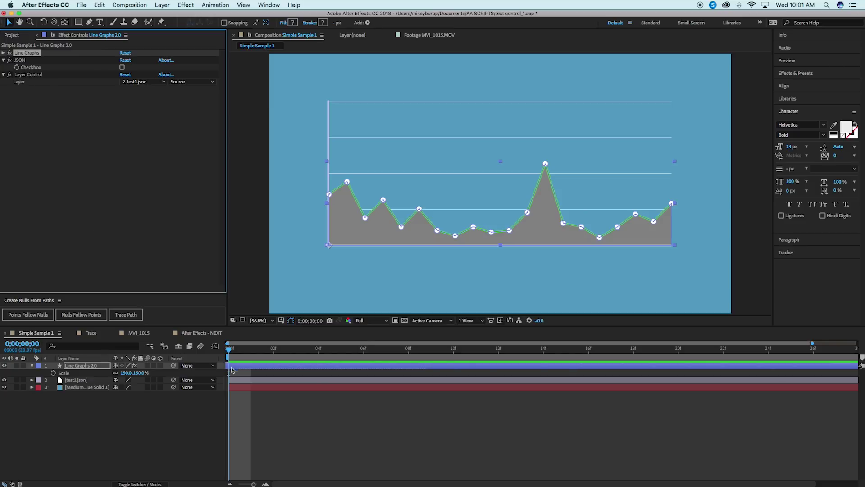
click(79, 382)
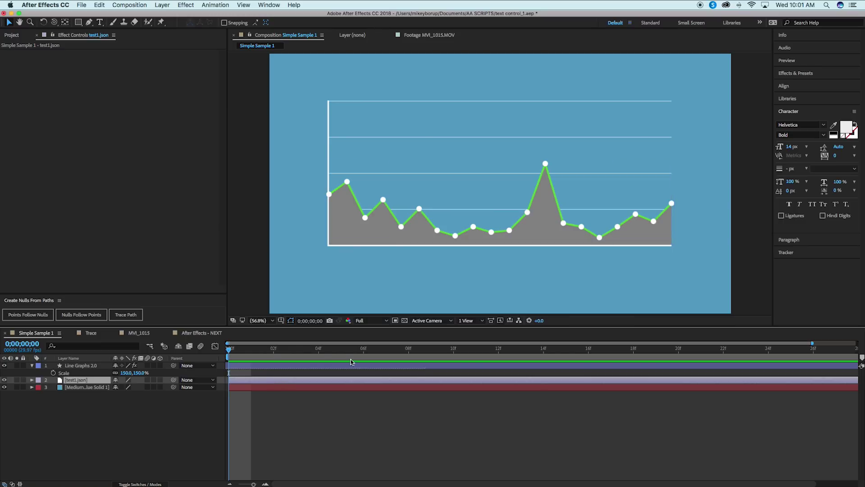
click(309, 364)
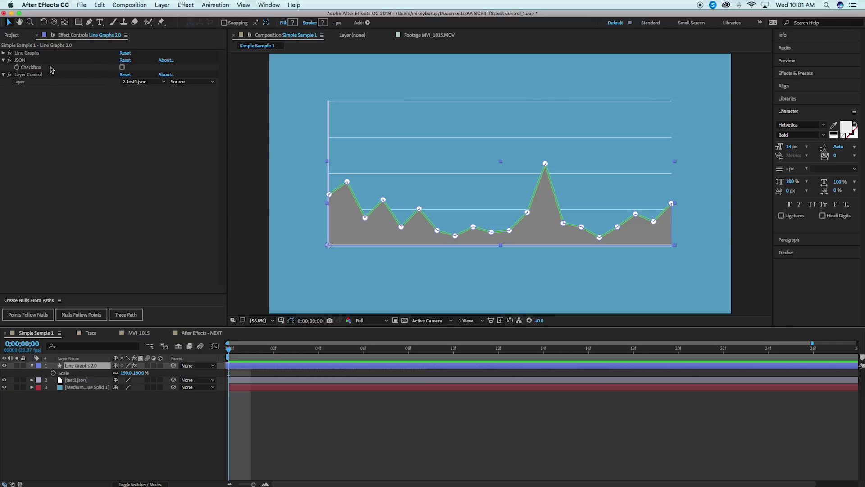
click(122, 67)
click(122, 67)
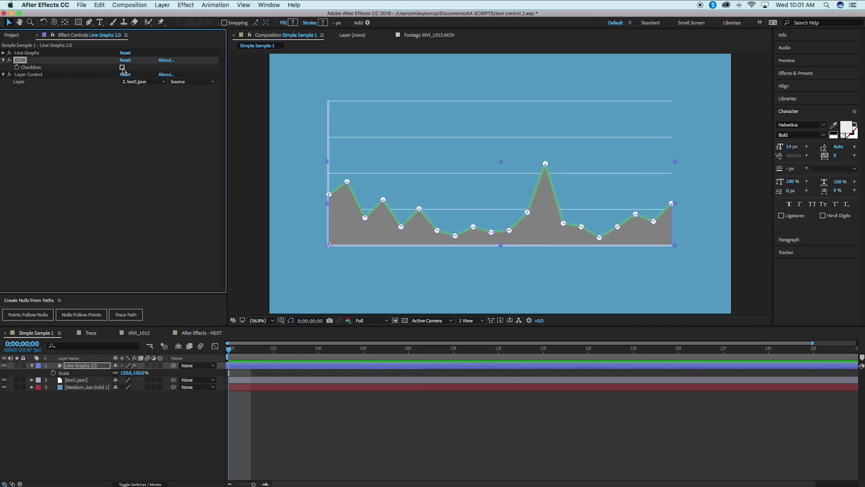
click(122, 68)
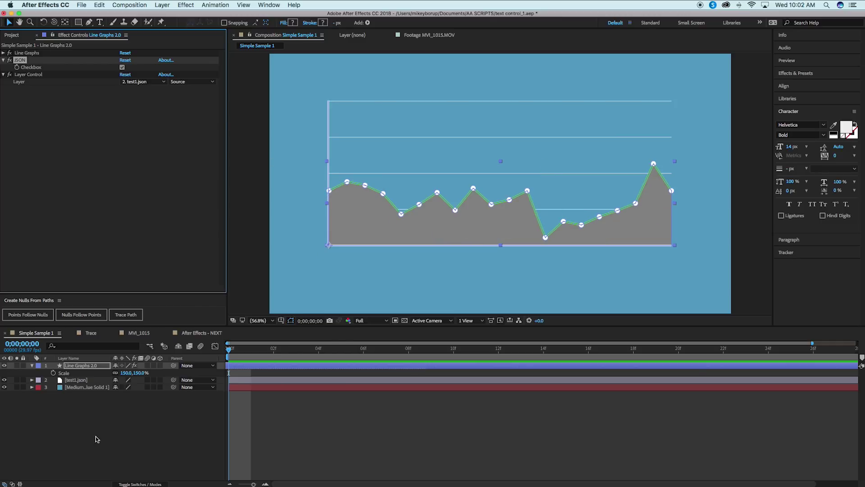
Change the first value in test1.json from 150 to 250, save, and check the graph.
key(super+Tab)
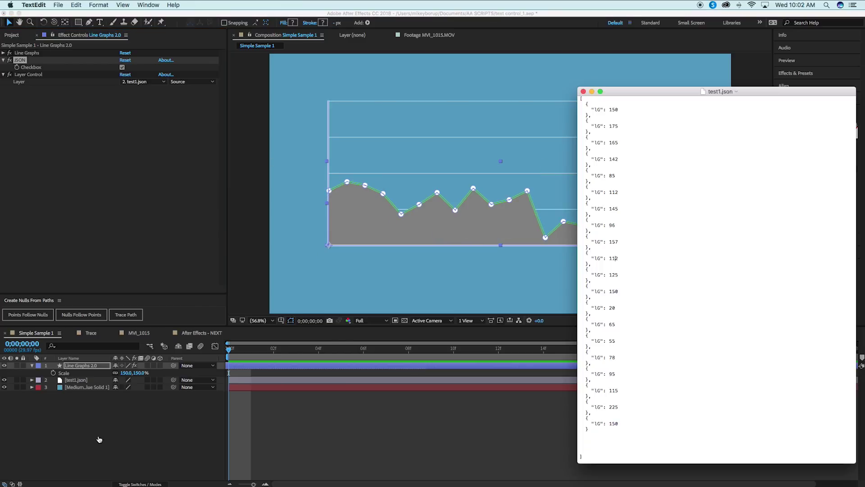
drag(643, 92, 633, 96)
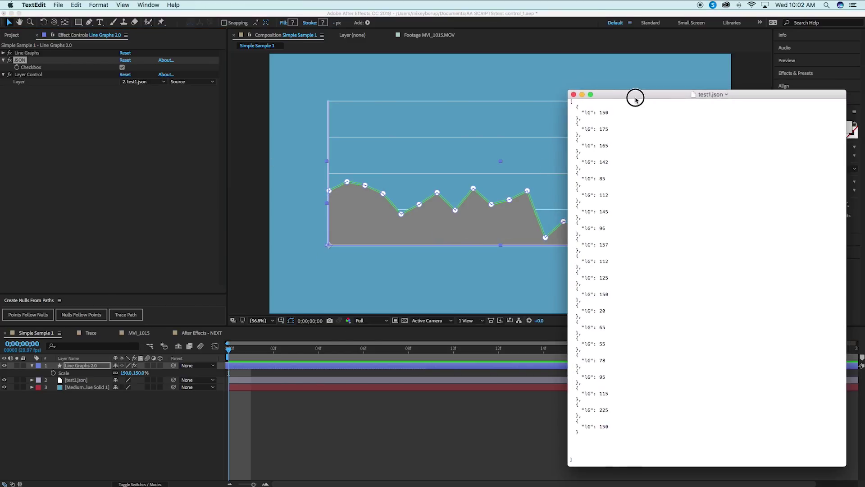
click(602, 114)
key(BackSpace)
text(2)
key(super+s)
click(436, 399)
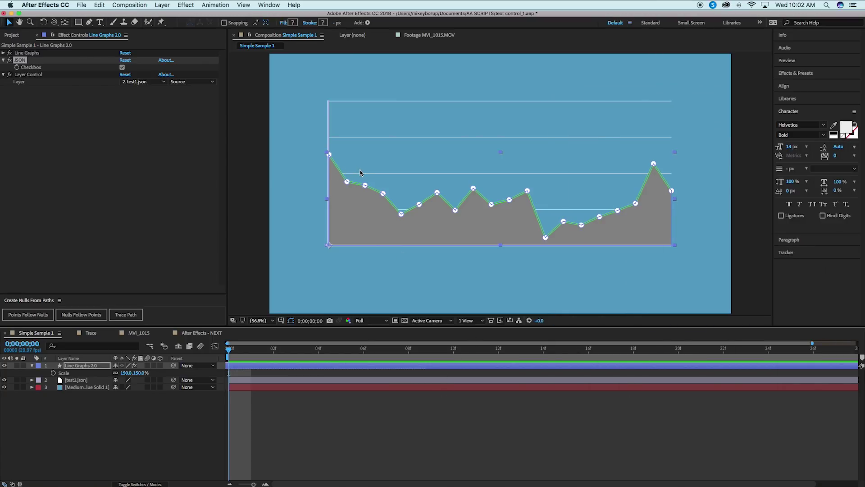
Change the third value from 165 to 365, save, and view the redrawn graph.
key(super+Tab)
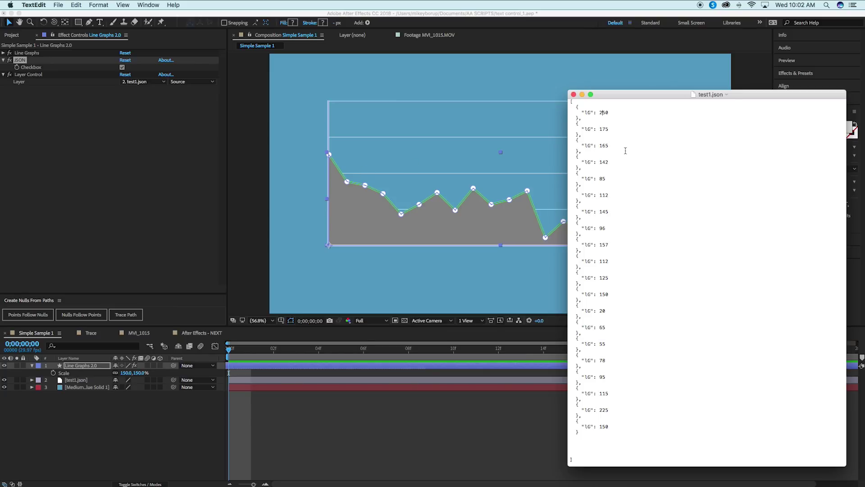
key(BackSpace)
key(BackSpace)
key(BackSpace)
text(365)
key(super+s)
click(748, 75)
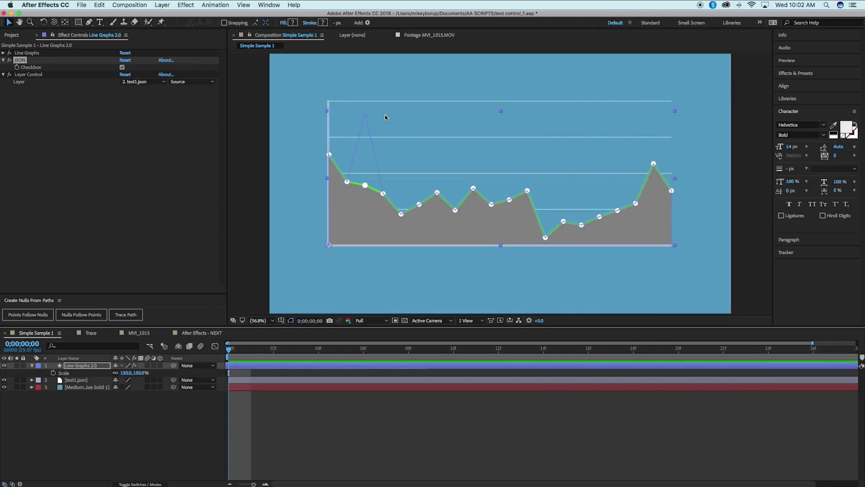